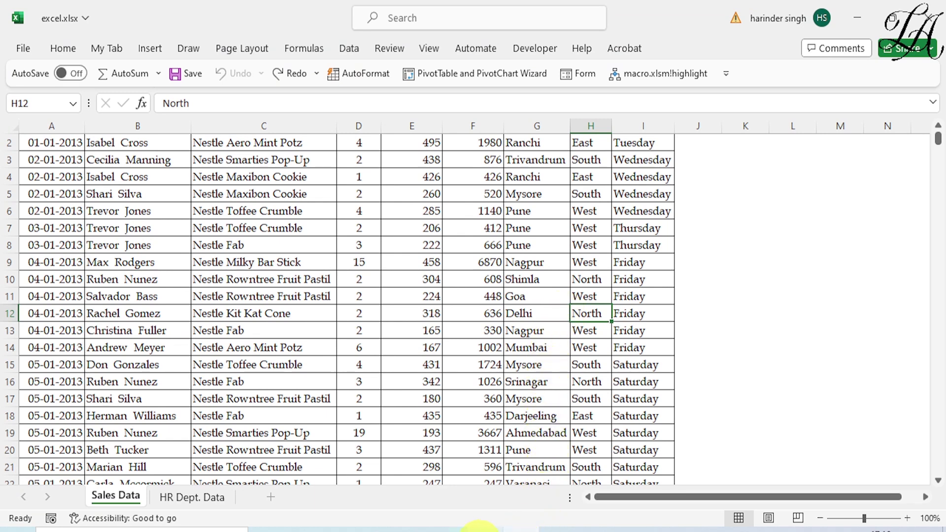
# - Switch from the Excel workbook to the Fiverr Excel data-cleaning gig page in Chrome
pyautogui.click(479, 526)
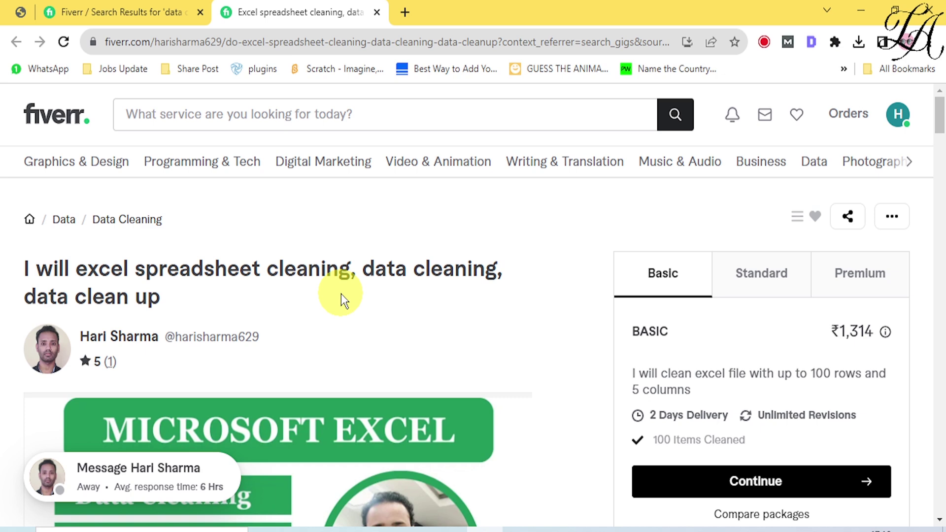
# - Review the gig page's Standard, Premium and ₹1,314 Basic packages, then return to Excel
pyautogui.scroll(-2, 341, 293)
pyautogui.scroll(-3, 340, 294)
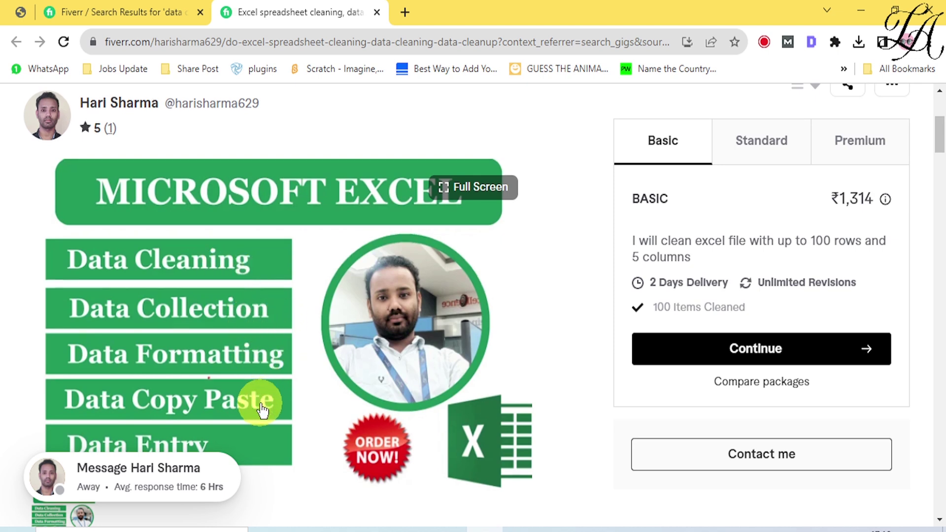
pyautogui.scroll(-2, 263, 408)
pyautogui.scroll(-3, 262, 404)
pyautogui.scroll(-2, 363, 400)
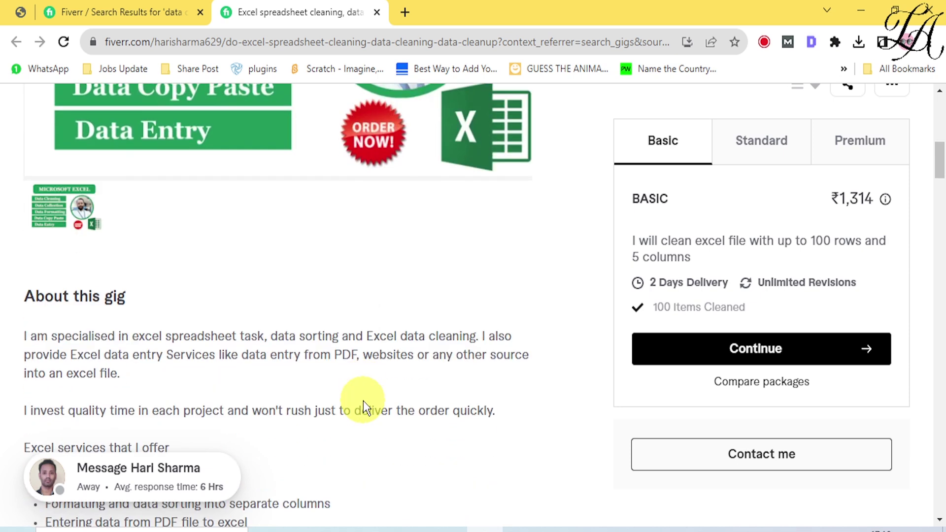
pyautogui.scroll(3, 362, 401)
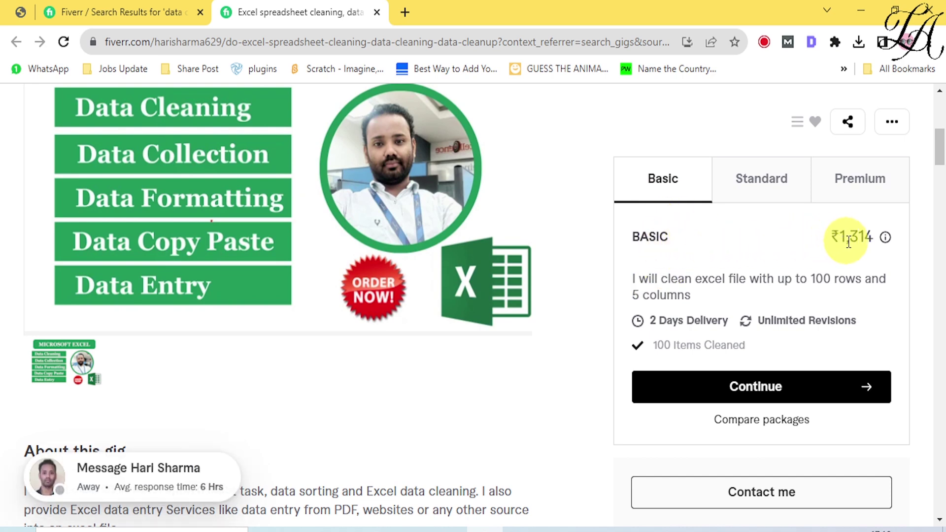
pyautogui.click(758, 193)
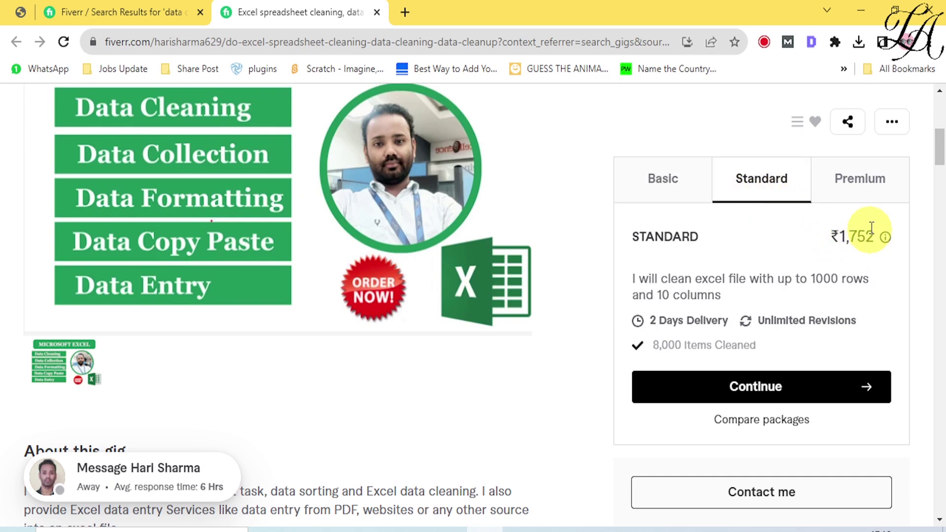
pyautogui.click(861, 198)
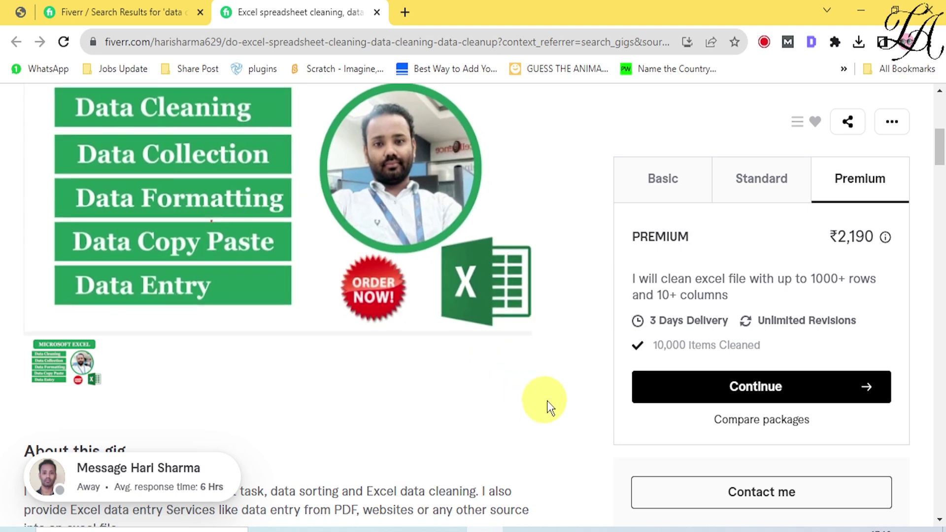
pyautogui.click(669, 191)
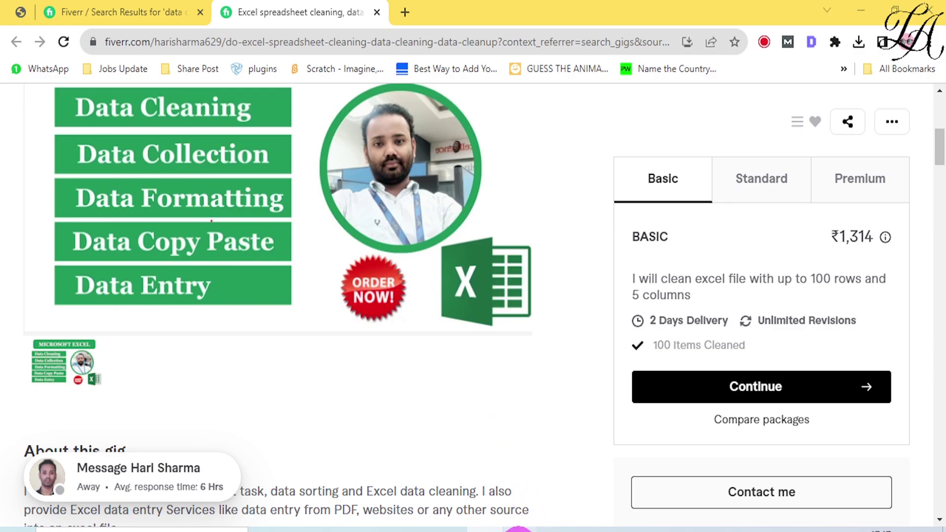
pyautogui.click(518, 528)
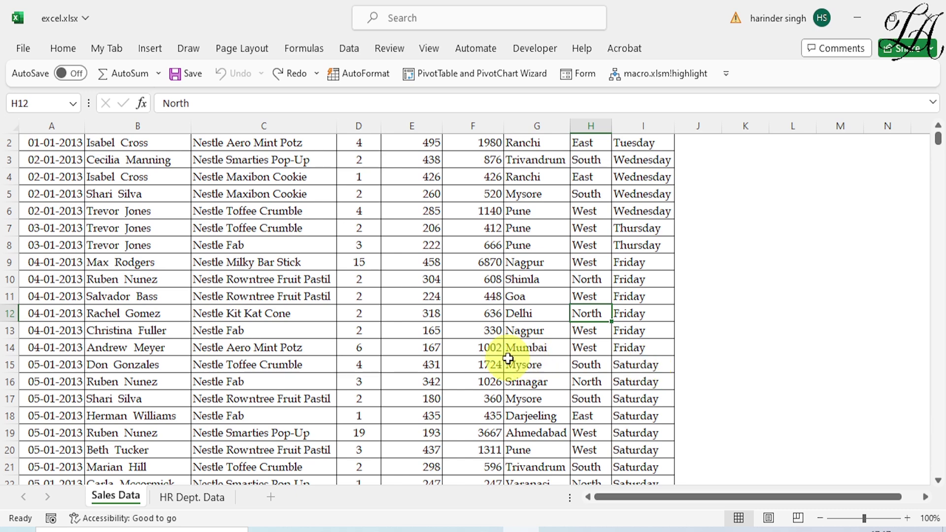
pyautogui.scroll(1, 508, 358)
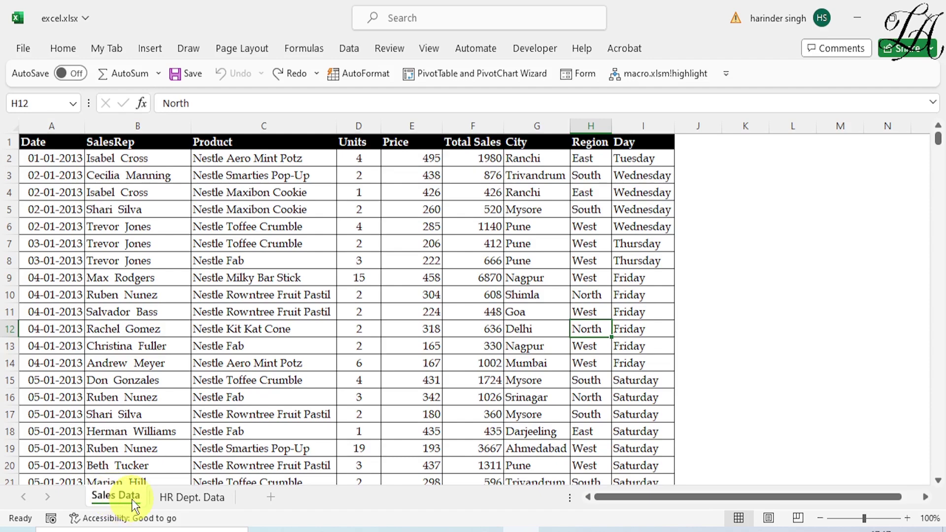
pyautogui.click(193, 498)
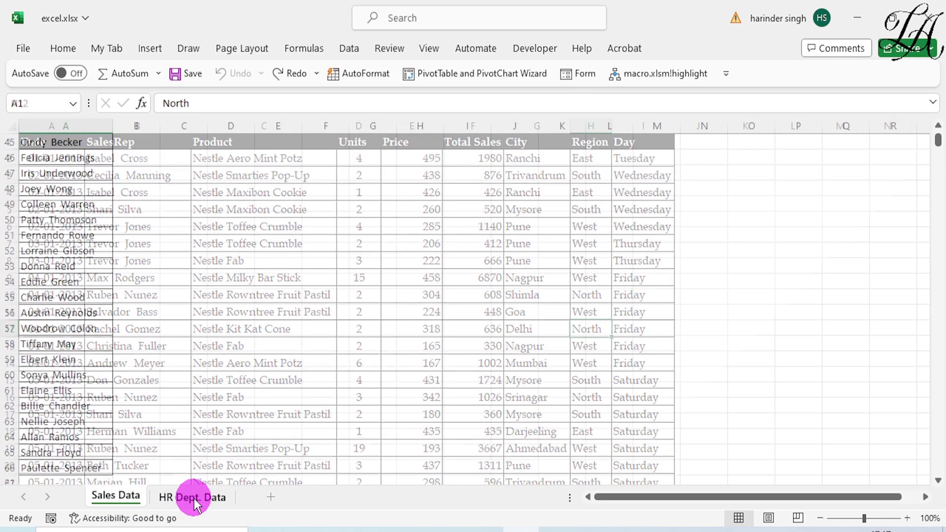
pyautogui.click(118, 496)
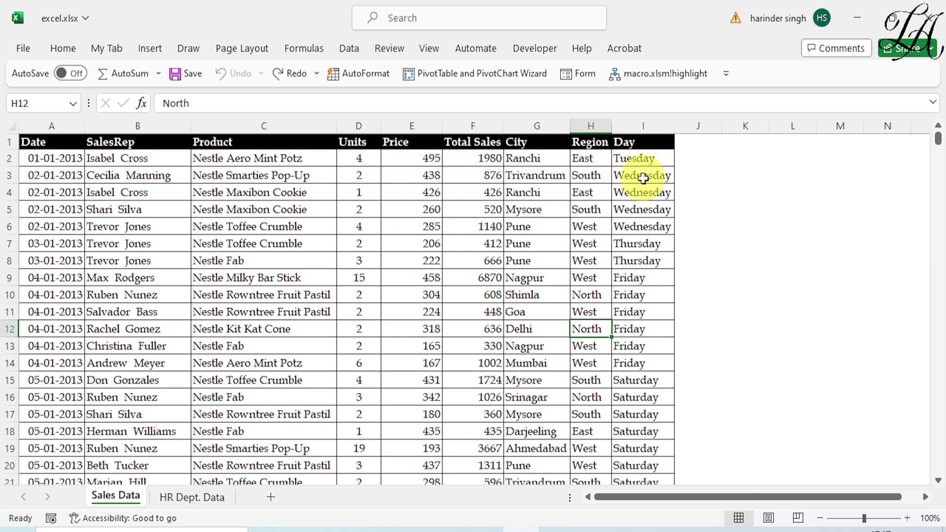
pyautogui.click(192, 499)
pyautogui.scroll(7, 84, 303)
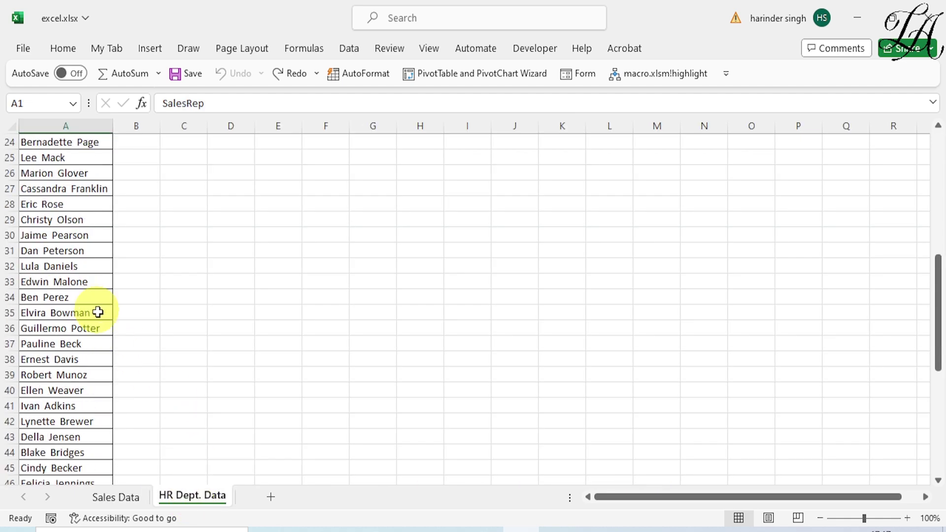
pyautogui.scroll(6, 95, 310)
pyautogui.scroll(2, 294, 333)
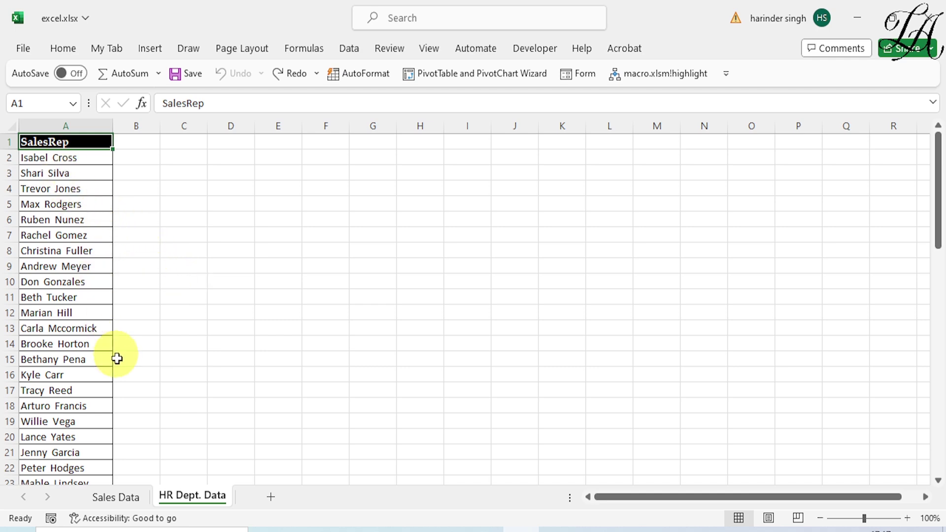
pyautogui.scroll(-5, 121, 385)
pyautogui.scroll(-8, 121, 385)
pyautogui.scroll(-4, 121, 385)
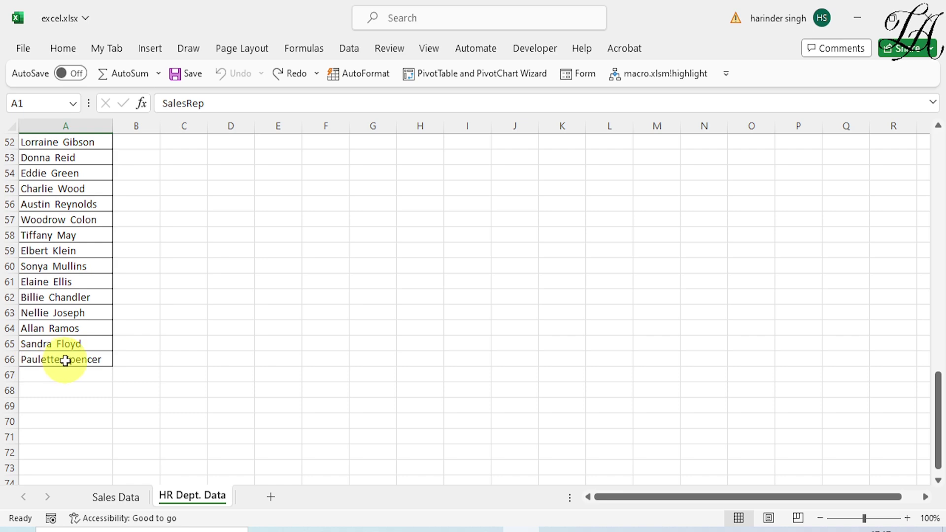
pyautogui.click(118, 499)
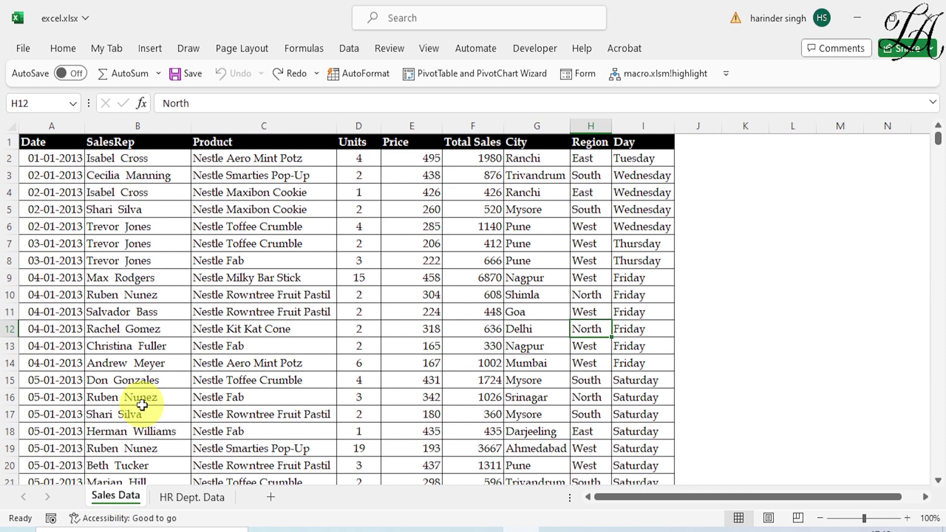
pyautogui.scroll(-2, 142, 405)
pyautogui.scroll(-1, 141, 405)
pyautogui.scroll(2, 143, 404)
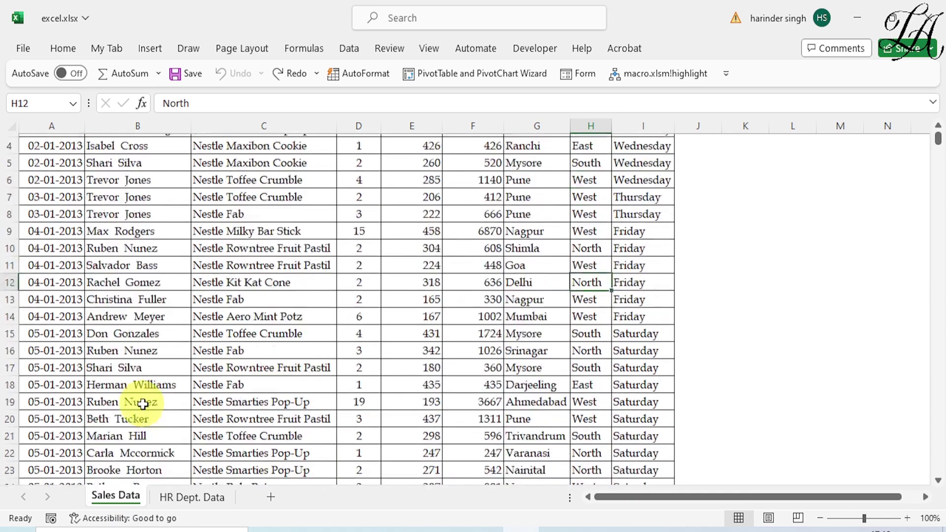
pyautogui.scroll(1, 147, 403)
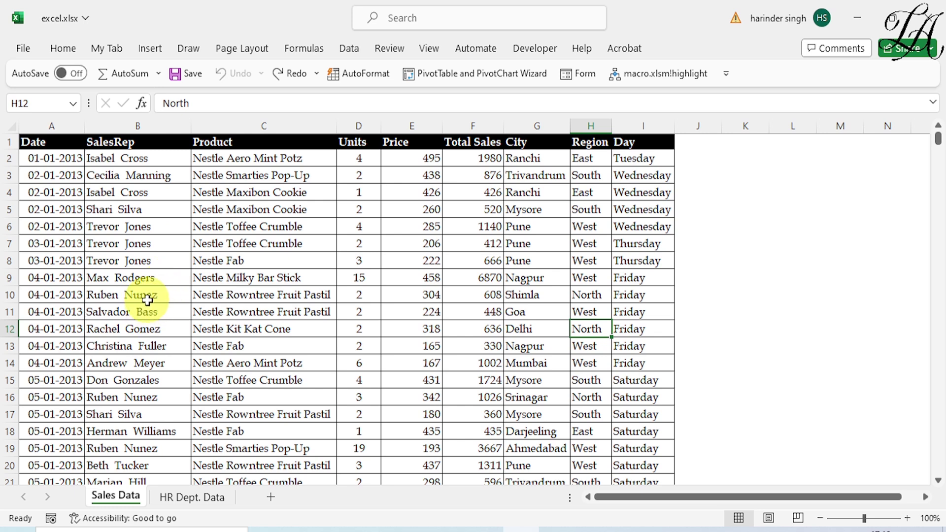
pyautogui.click(197, 495)
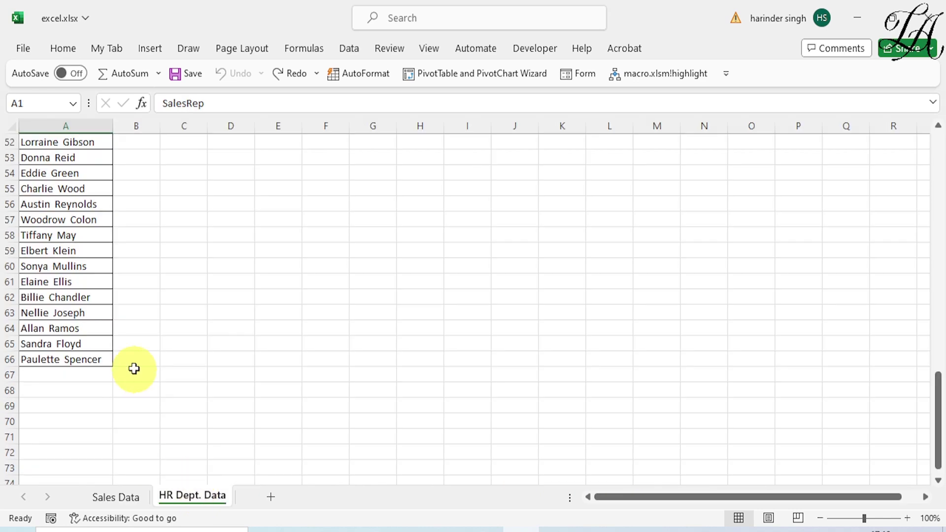
pyautogui.scroll(5, 150, 374)
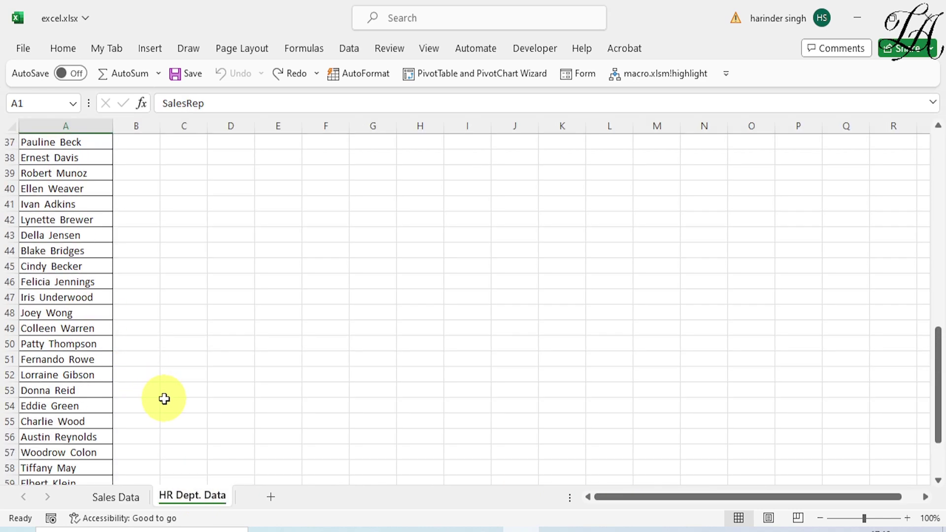
pyautogui.scroll(6, 162, 397)
pyautogui.scroll(6, 171, 399)
pyautogui.click(112, 500)
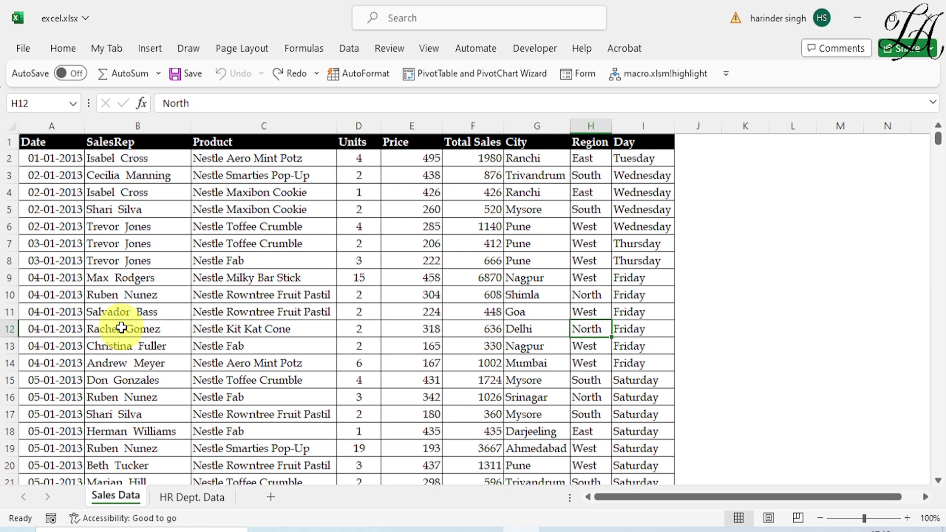
pyautogui.click(136, 160)
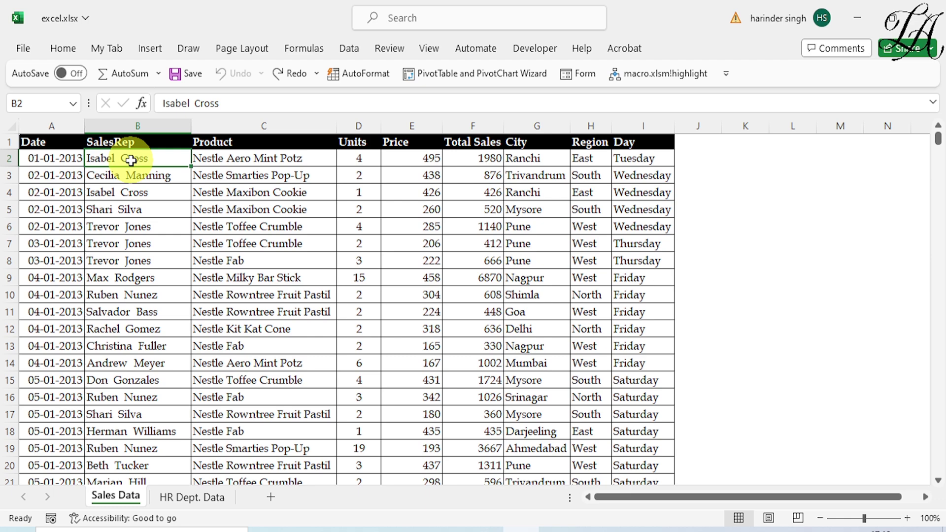
# - Select the SalesRep column down to its last entry and open the Conditional Formatting menu
pyautogui.hotkey('ctrl', 'shift', 'Down')
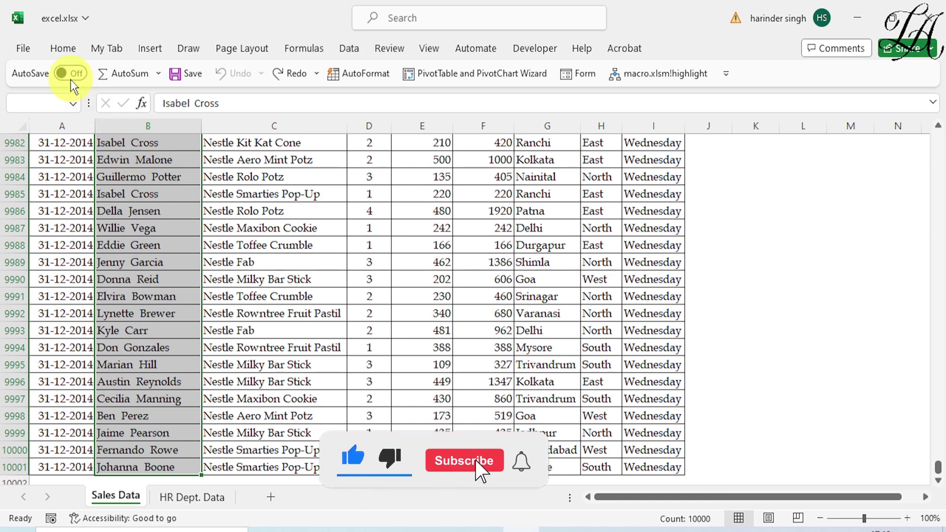
pyautogui.click(63, 50)
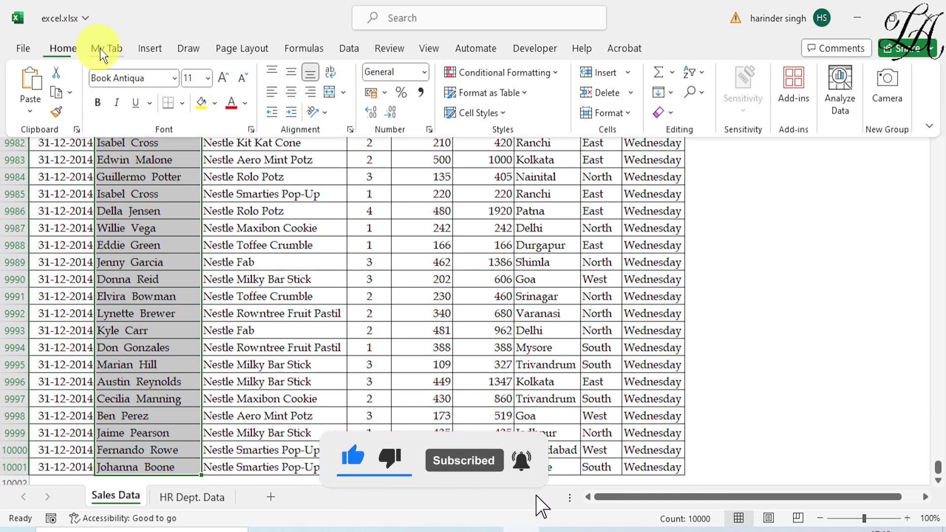
pyautogui.click(528, 71)
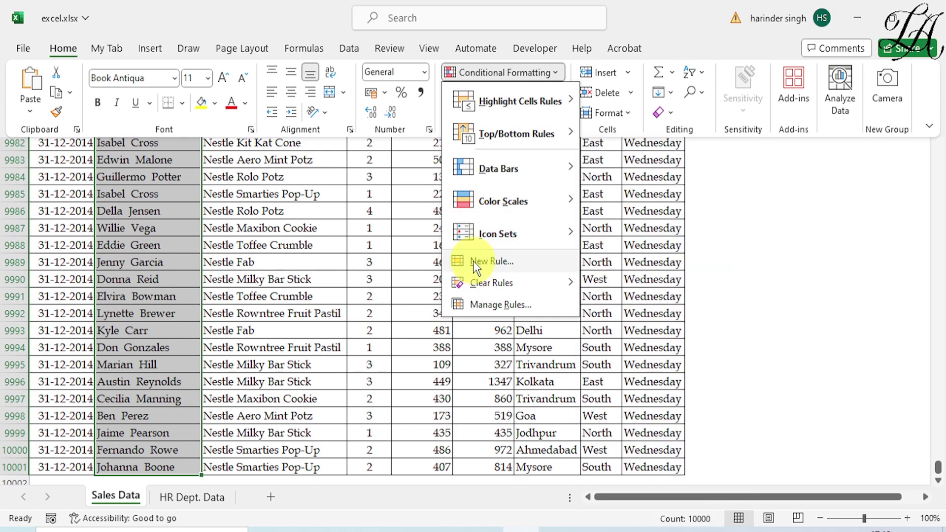
# - Create a new rule of type 'Use a formula to determine which cells to format'
pyautogui.click(491, 261)
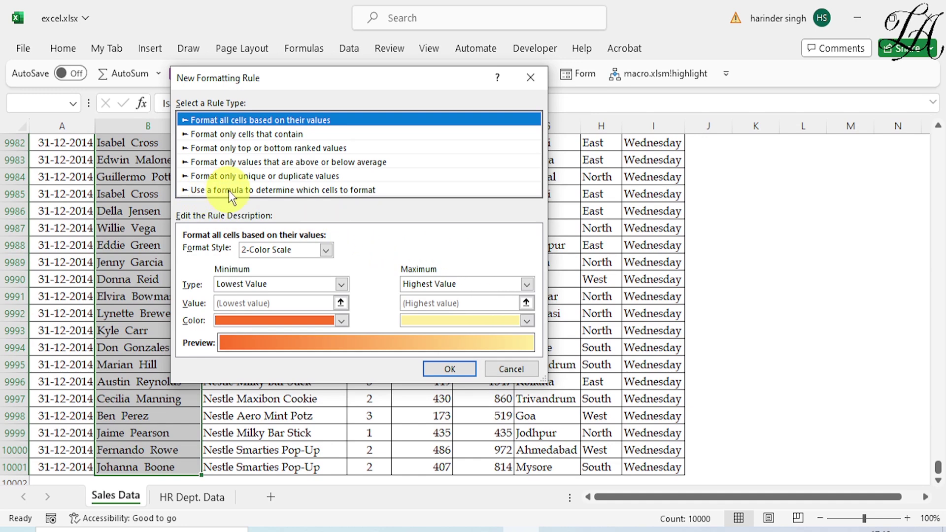
pyautogui.click(257, 191)
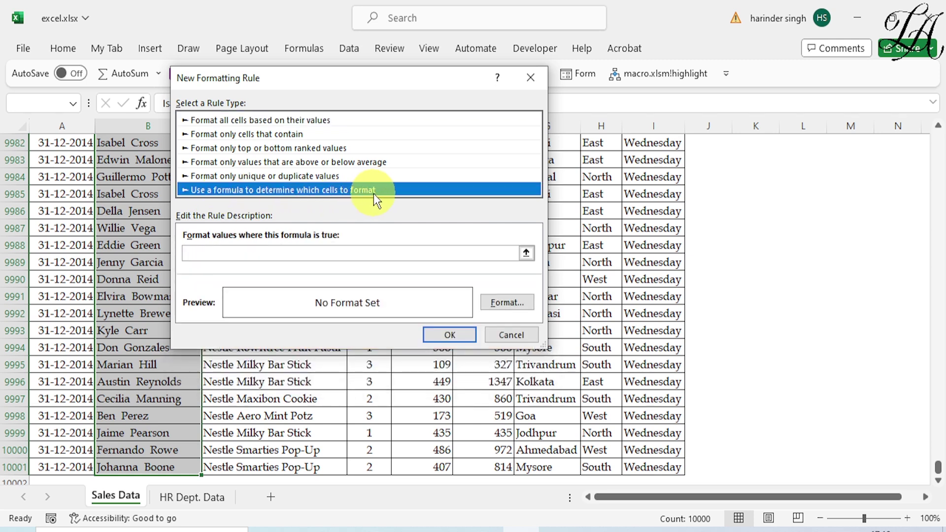
pyautogui.click(268, 253)
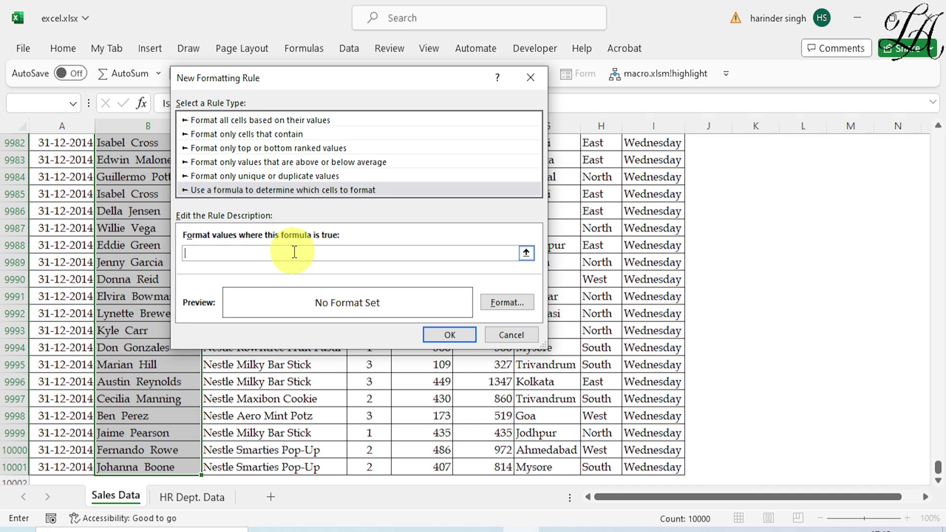
# - Begin the formula =countif( with the range 'HR Dept. Data'!$A$2:$A$66
pyautogui.write('=c')
pyautogui.write('ount')
pyautogui.write('if')
pyautogui.write('(')
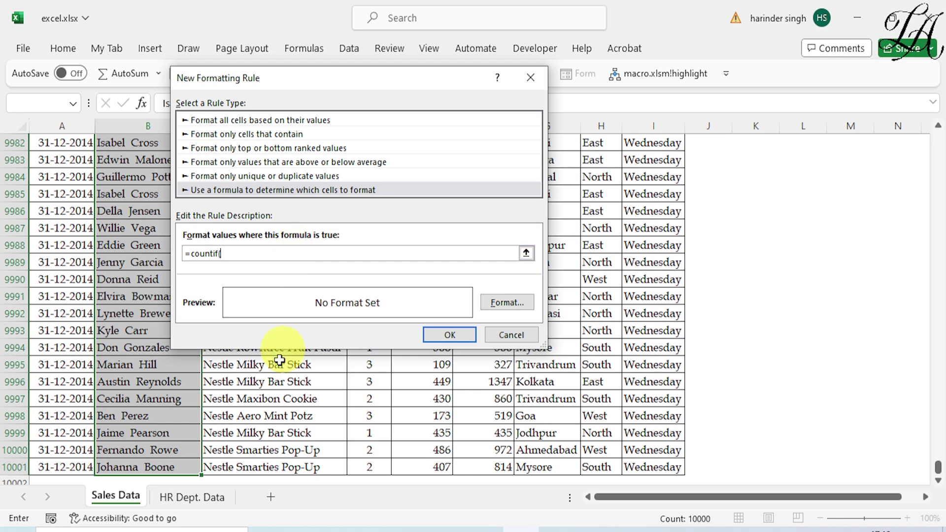
pyautogui.click(193, 497)
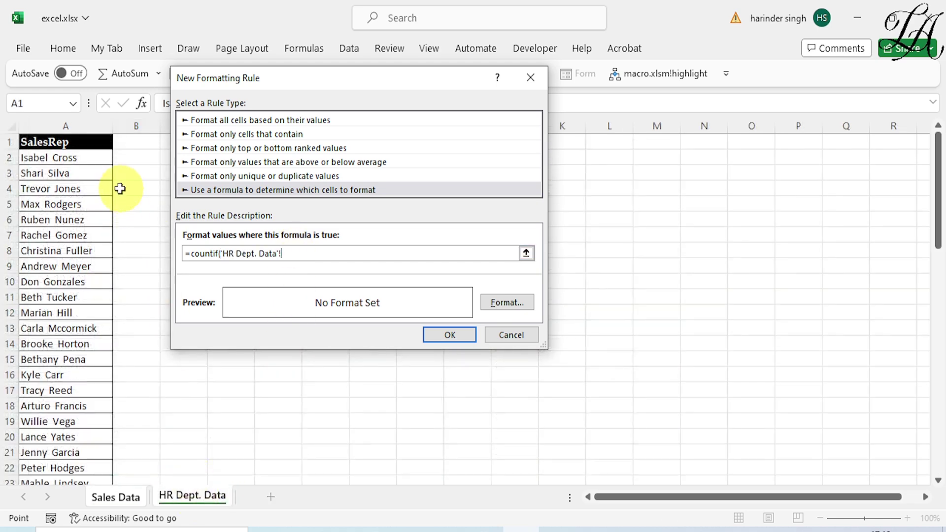
pyautogui.click(69, 158)
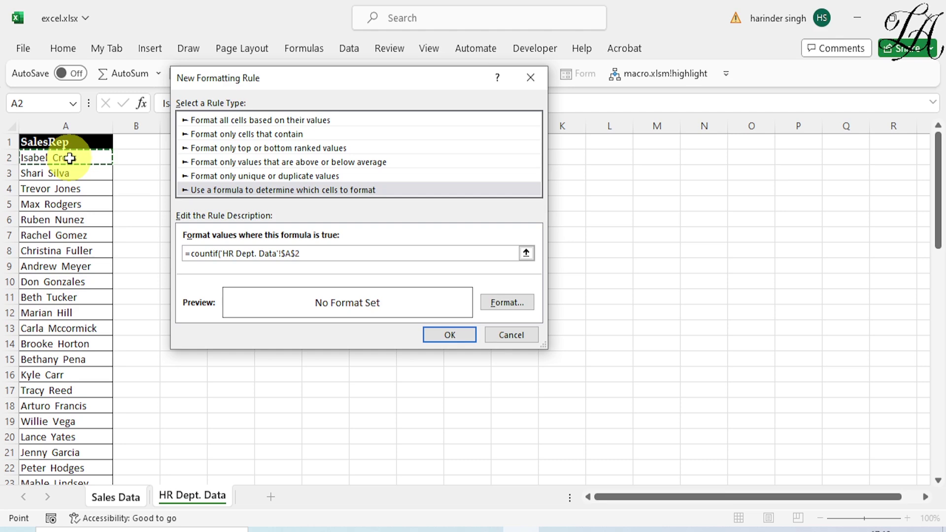
pyautogui.hotkey('ctrl', 'shift', 'Down')
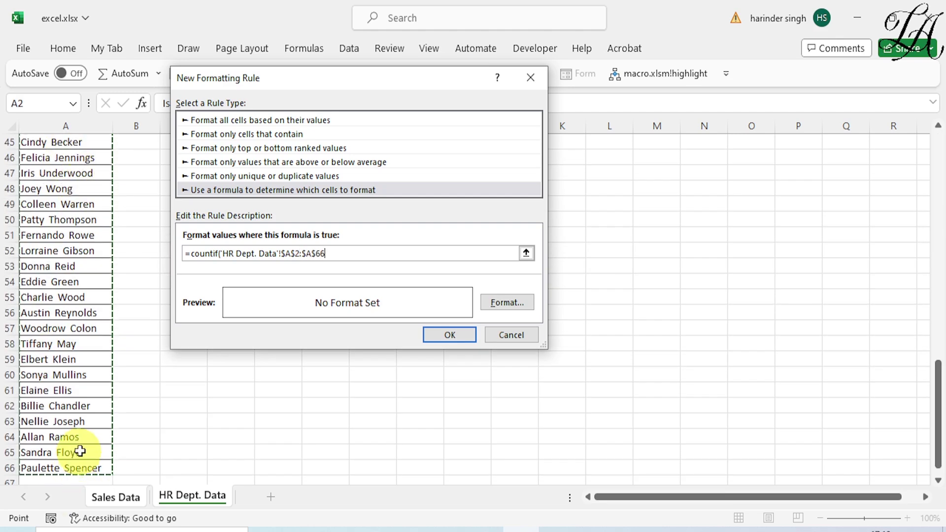
pyautogui.click(335, 252)
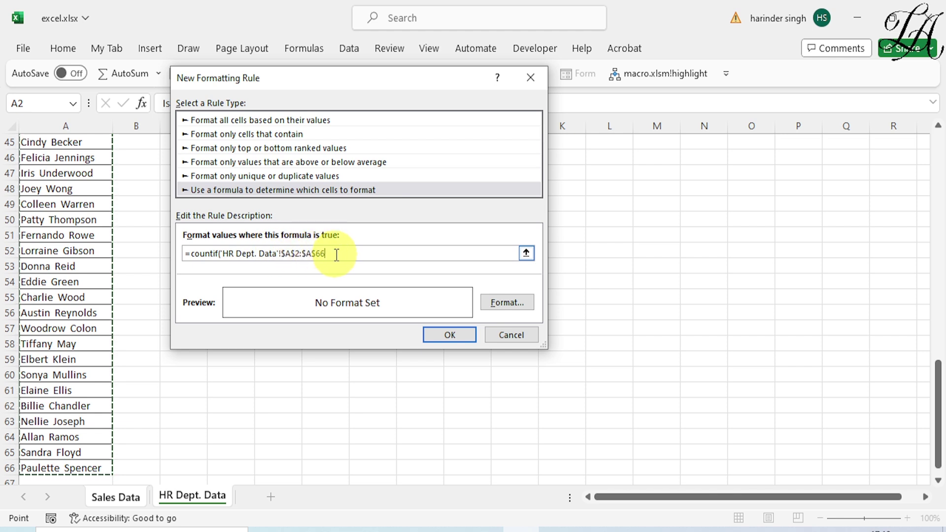
# - Add the relative 'Sales Data'!B2 criterion and close the formula with )=0
pyautogui.write(',')
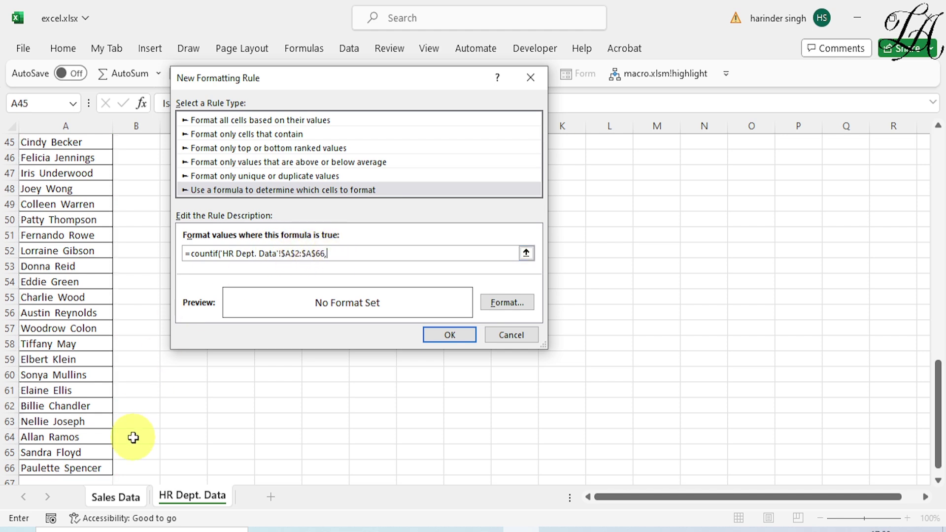
pyautogui.click(116, 497)
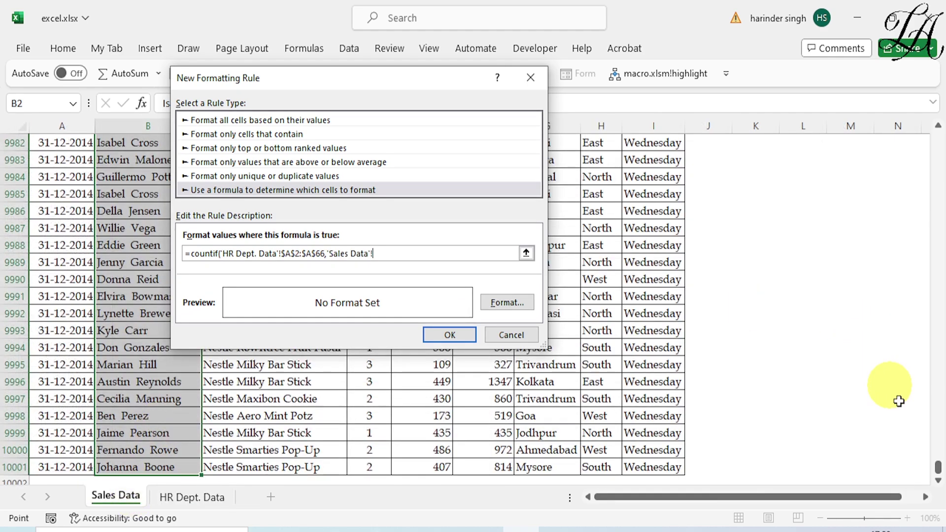
pyautogui.moveTo(936, 468); pyautogui.dragTo(938, 121)
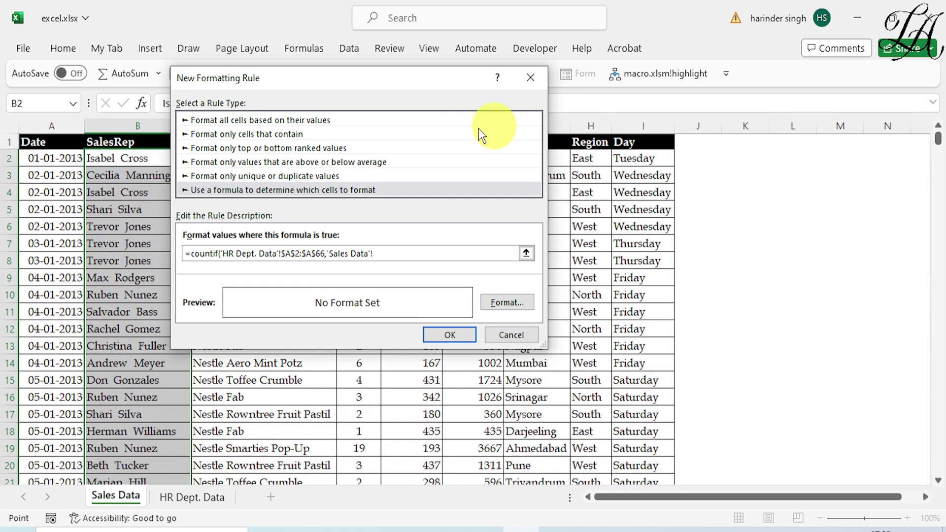
pyautogui.click(108, 159)
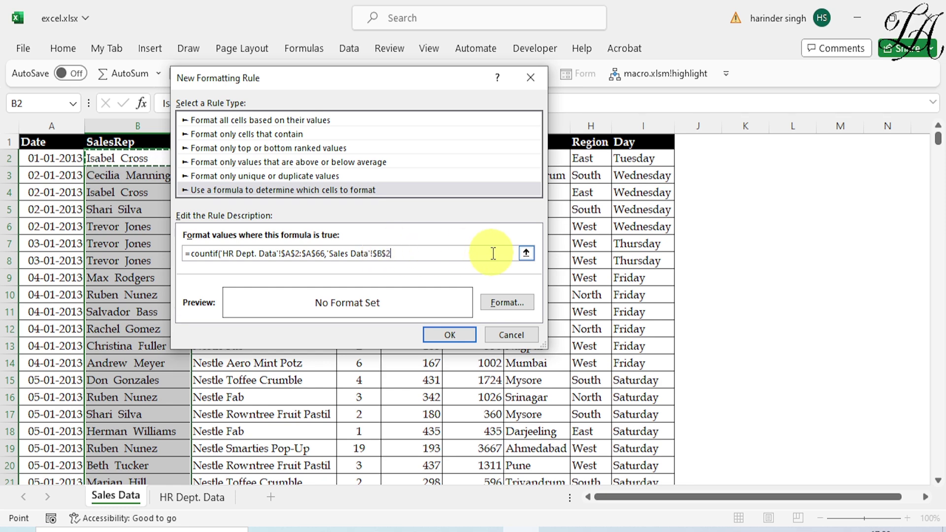
pyautogui.press('F4')
pyautogui.press('F4')
pyautogui.press('F4')
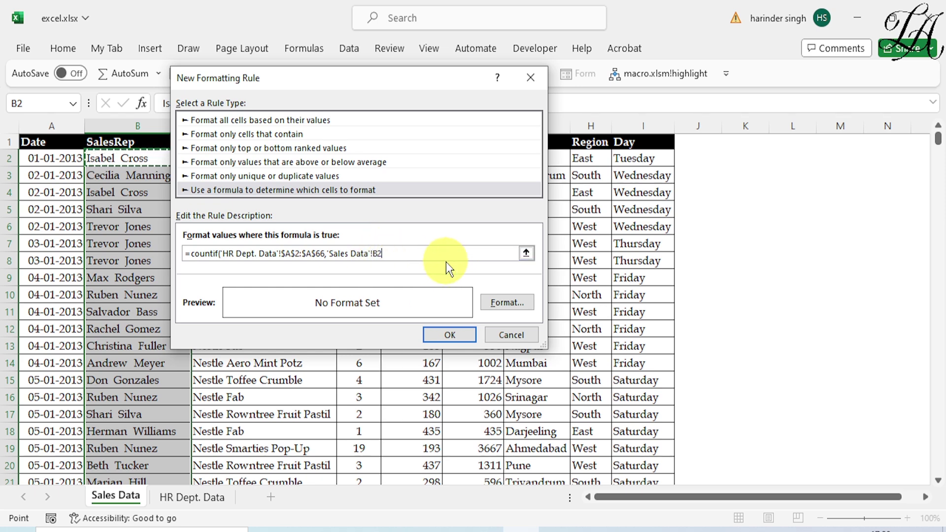
pyautogui.write(')')
pyautogui.write('=')
pyautogui.write('0')
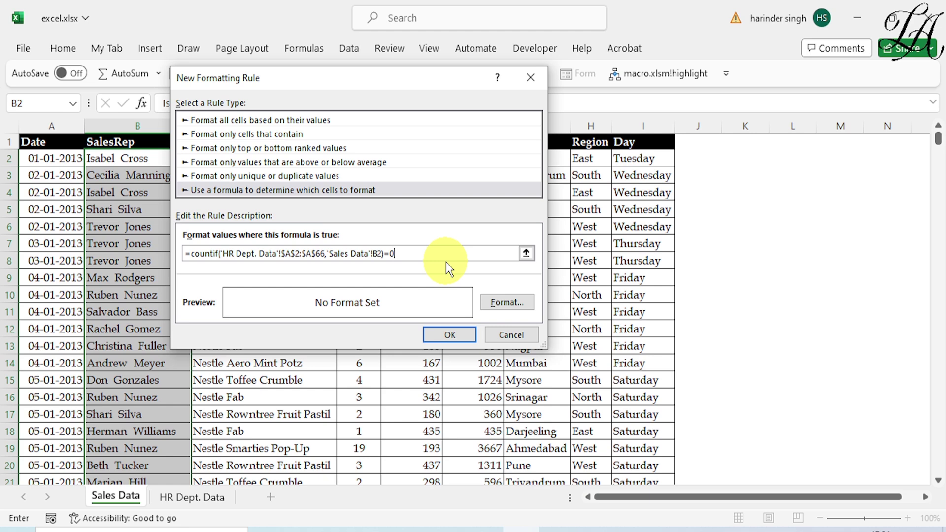
# - Set the rule's format to a light yellow fill
pyautogui.click(508, 302)
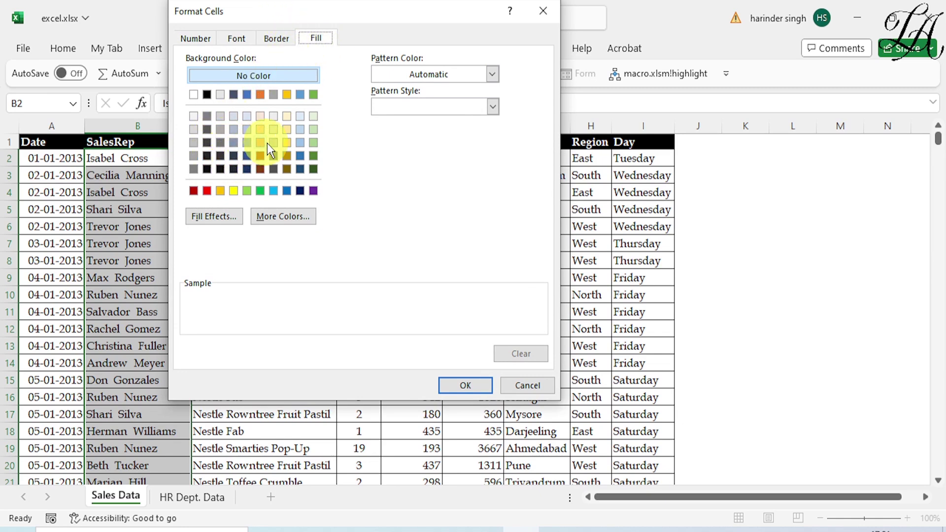
pyautogui.click(286, 142)
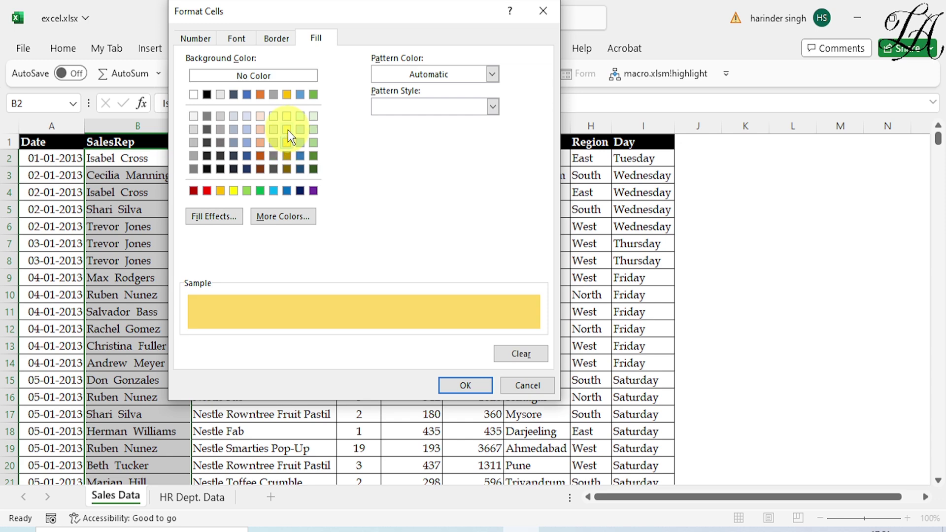
pyautogui.click(287, 129)
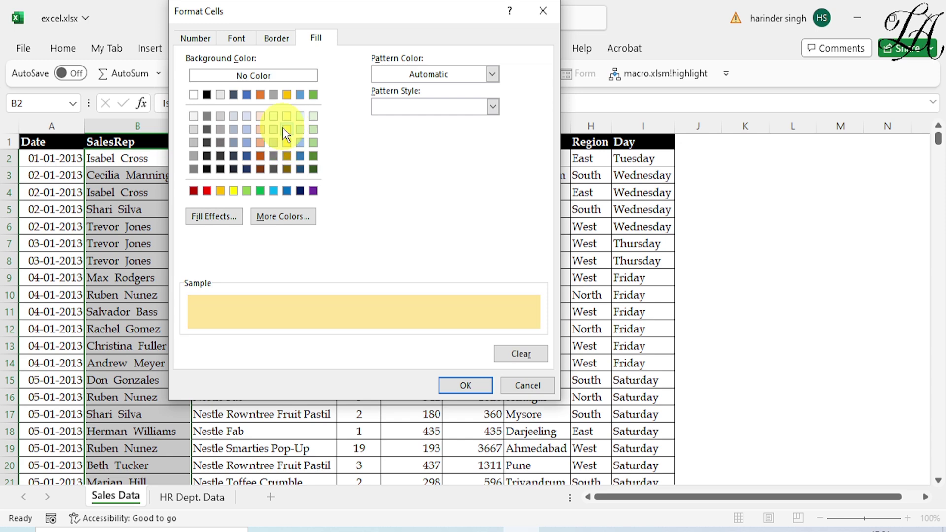
pyautogui.click(479, 383)
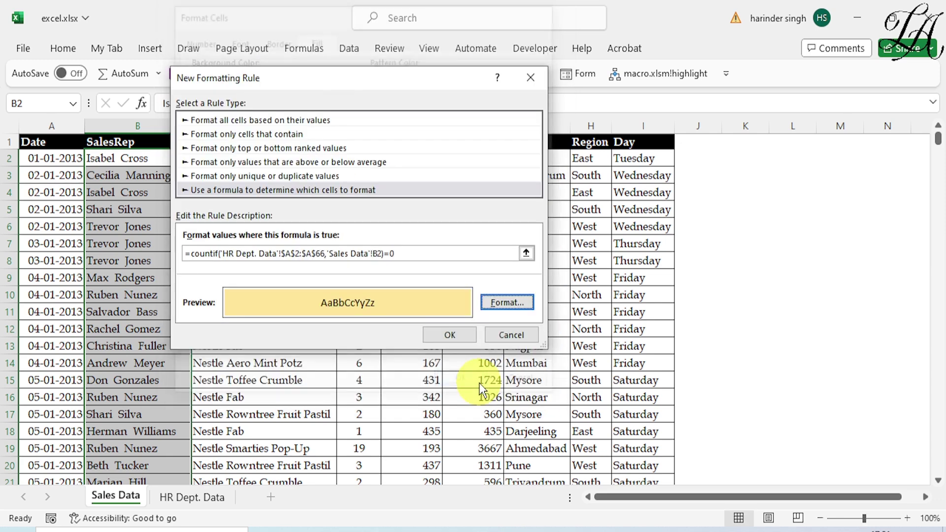
# - Apply the rule and deselect the column to view the light yellow highlights
pyautogui.click(449, 335)
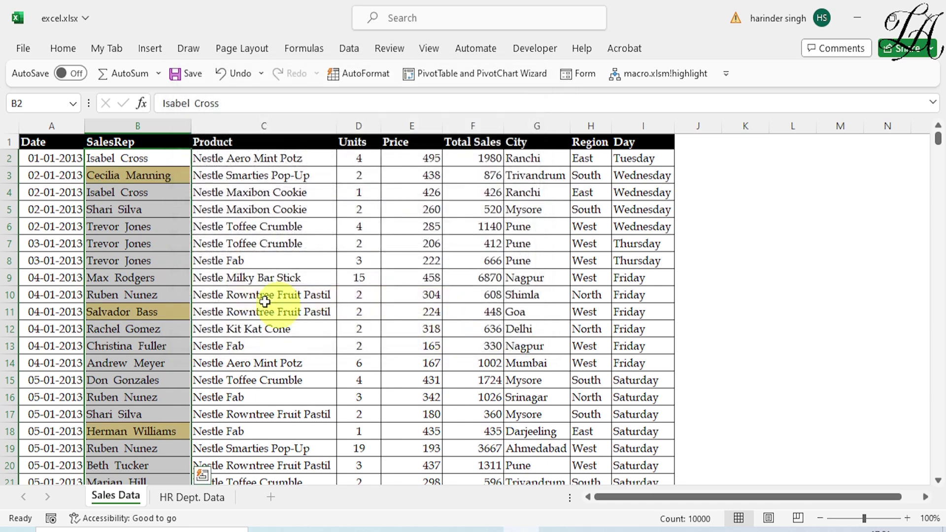
pyautogui.click(252, 294)
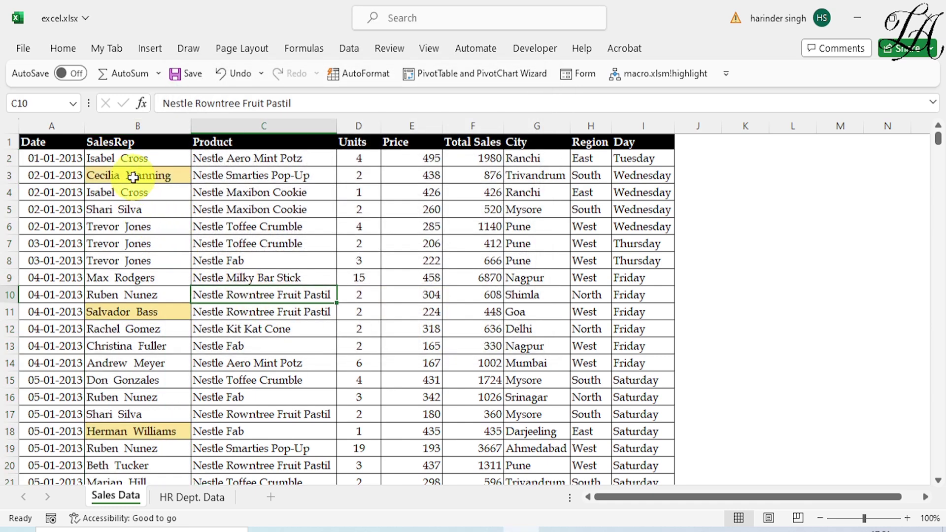
pyautogui.scroll(-2, 158, 394)
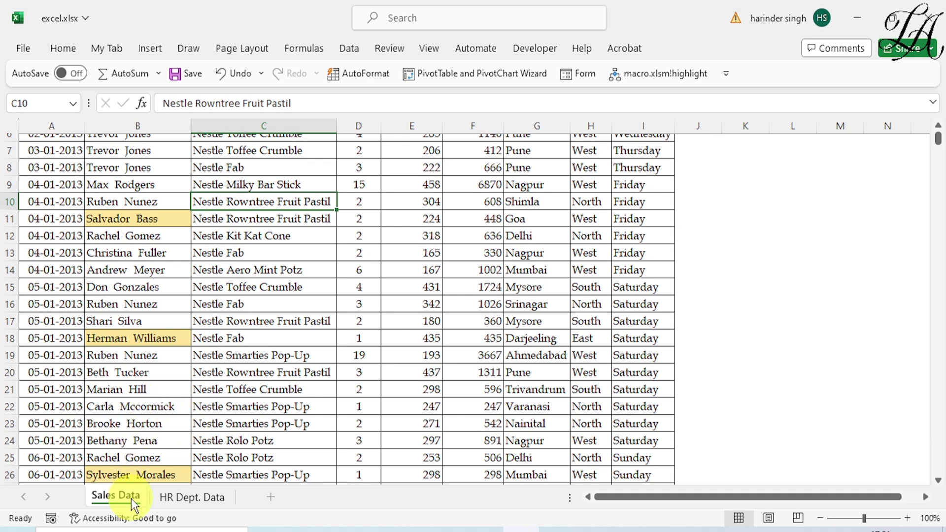
# - Check the HR Dept. Data list, then copy the highlighted name in Sales Data B11
pyautogui.click(193, 500)
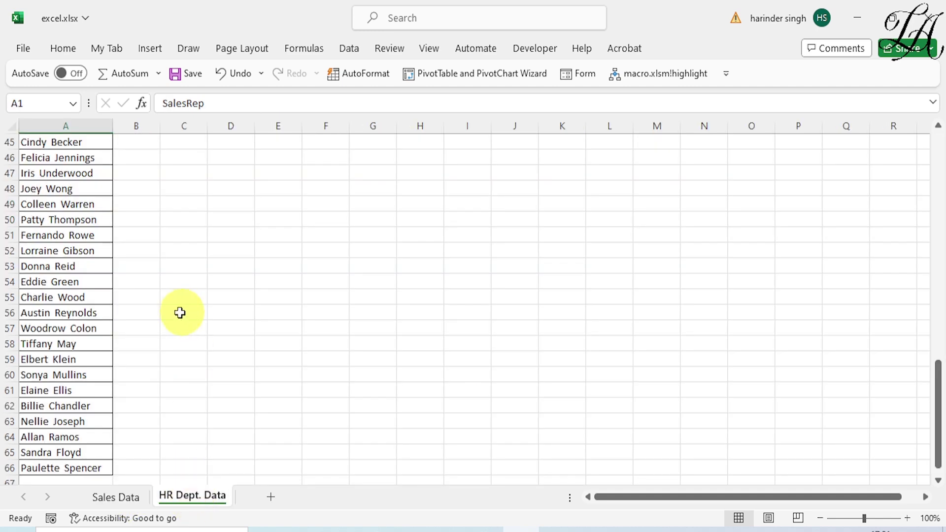
pyautogui.scroll(6, 137, 354)
pyautogui.scroll(6, 183, 365)
pyautogui.scroll(3, 114, 435)
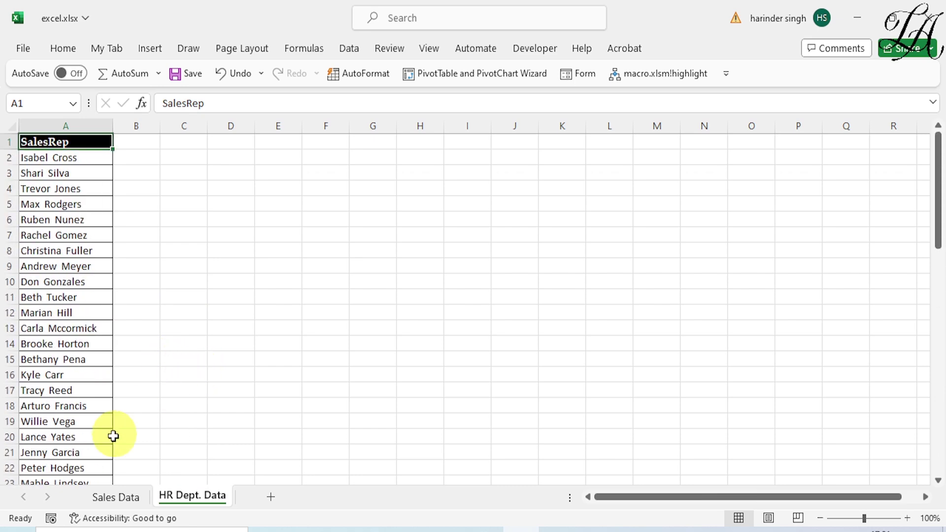
pyautogui.click(105, 493)
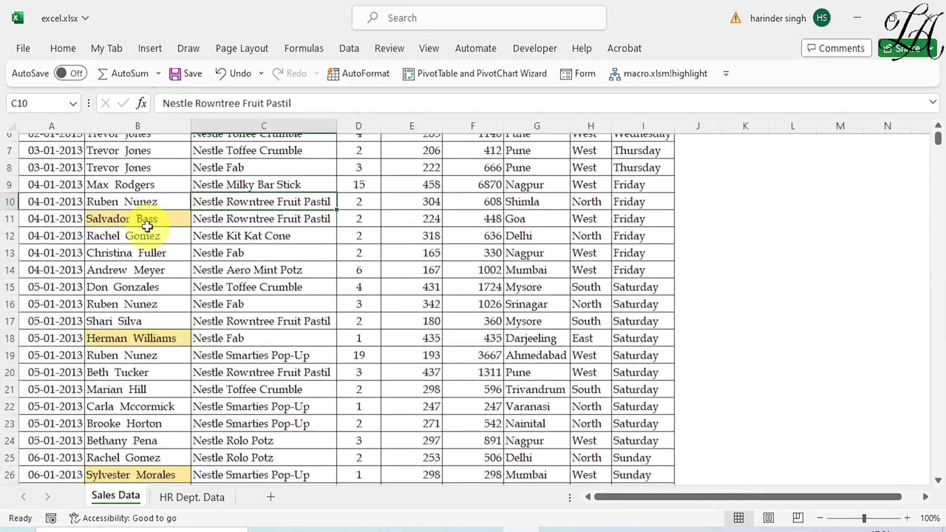
pyautogui.click(132, 221)
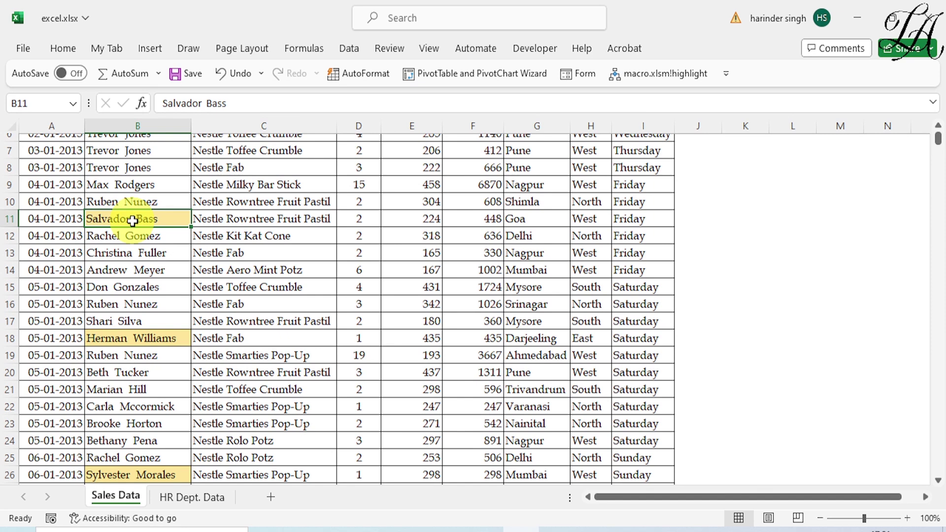
pyautogui.hotkey('ctrl', 'c')
pyautogui.click(208, 498)
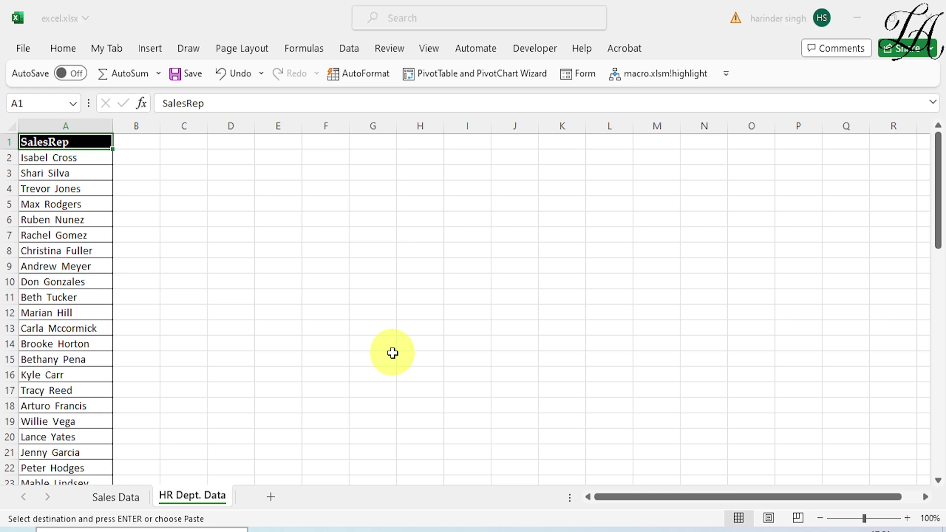
pyautogui.hotkey('ctrl', 'h')
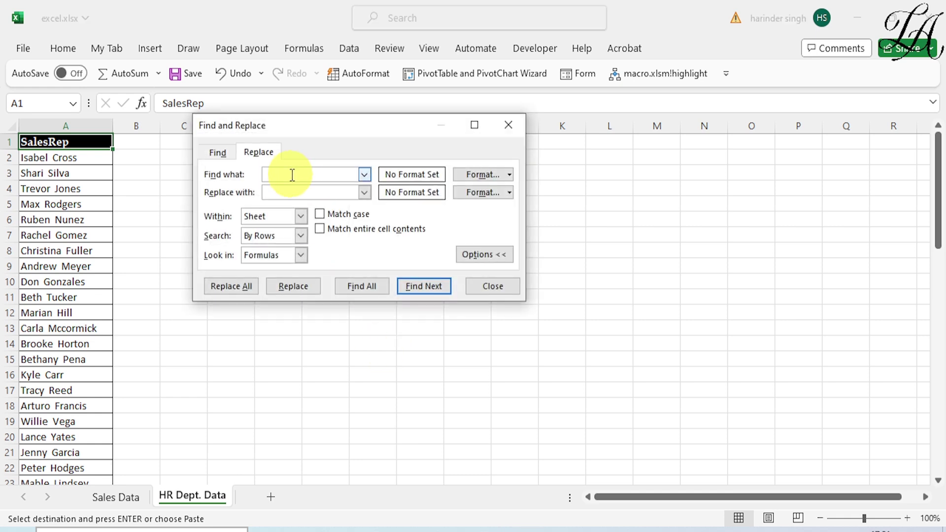
pyautogui.hotkey('ctrl', 'v')
pyautogui.click(373, 290)
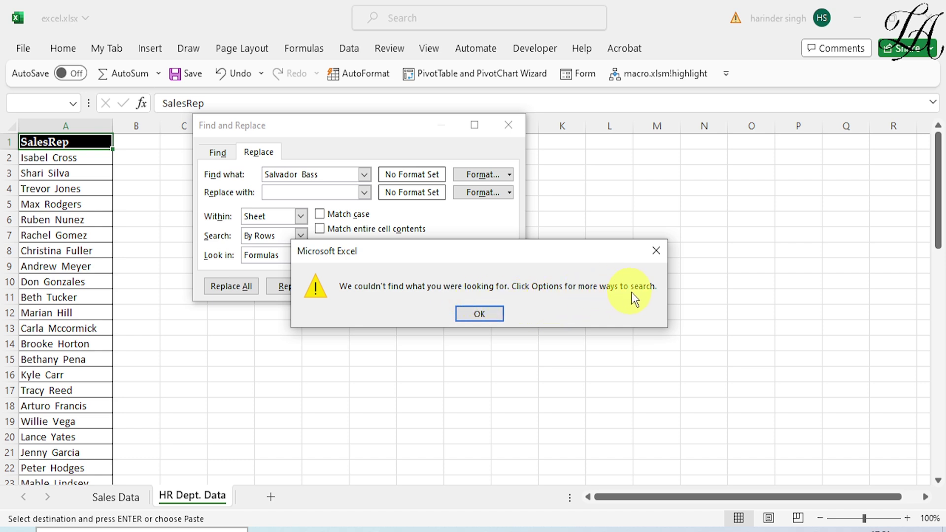
pyautogui.click(656, 251)
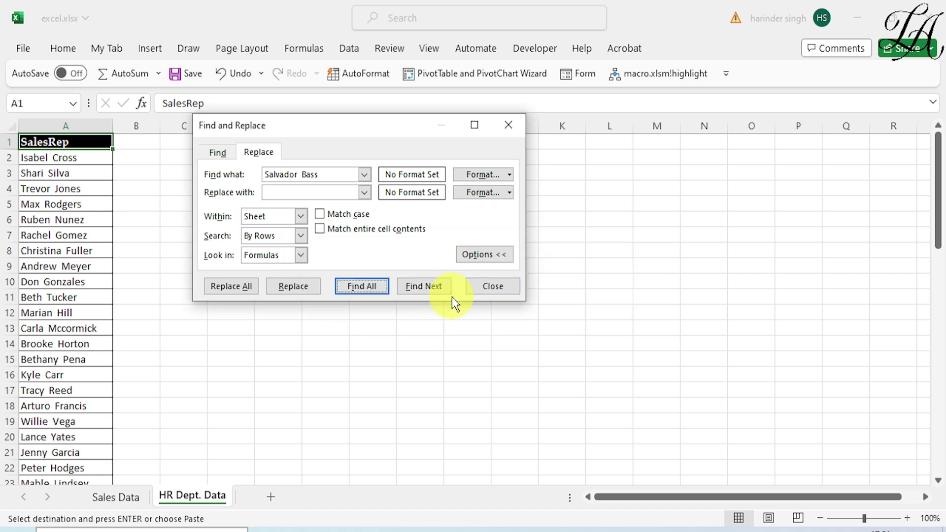
pyautogui.click(494, 287)
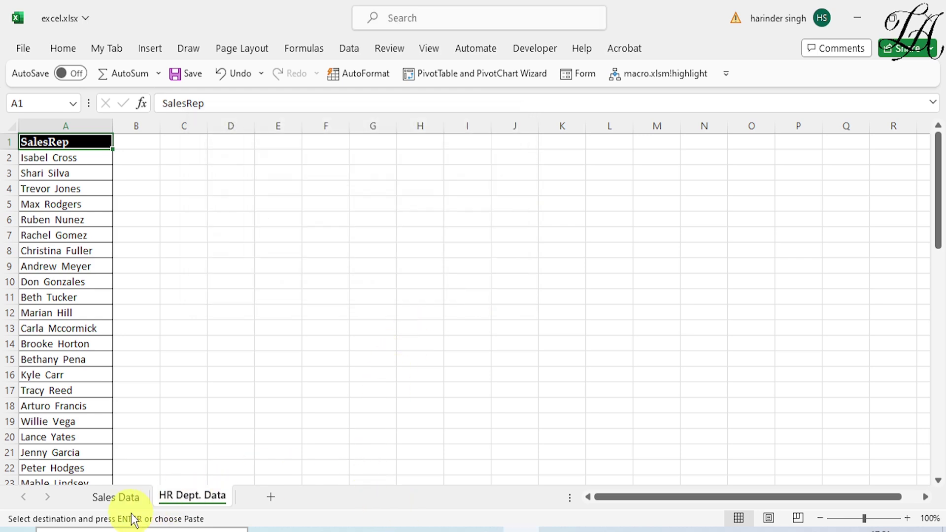
pyautogui.click(106, 499)
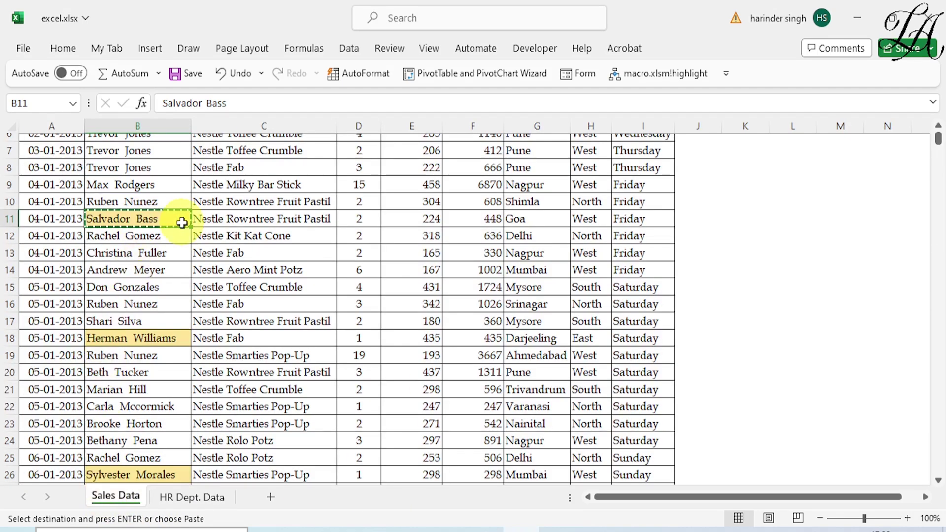
pyautogui.click(193, 499)
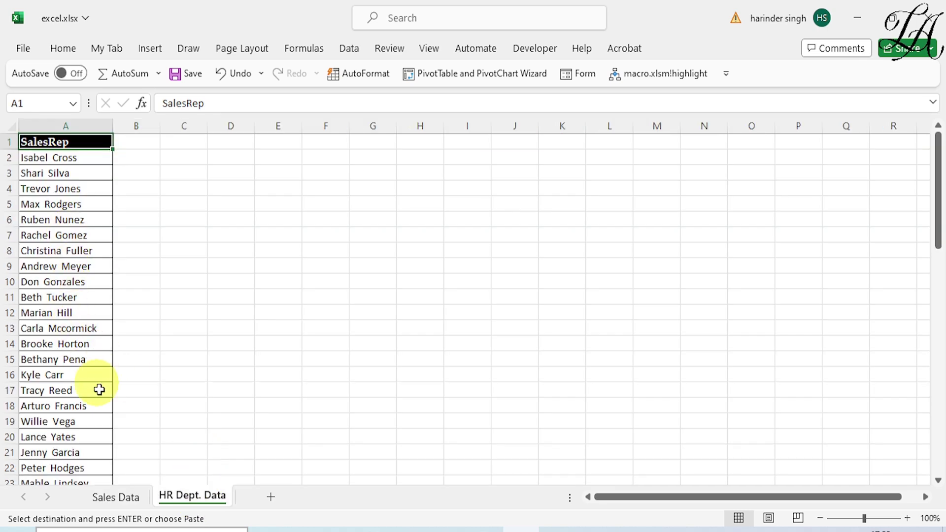
pyautogui.click(115, 498)
pyautogui.scroll(-5, 123, 365)
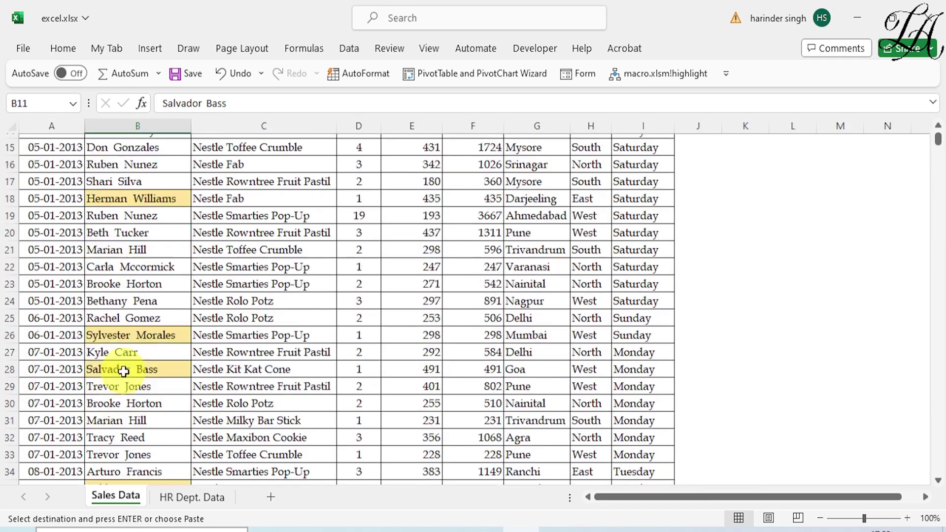
pyautogui.scroll(-2, 123, 373)
pyautogui.scroll(-4, 124, 373)
pyautogui.scroll(-5, 126, 374)
pyautogui.scroll(-3, 125, 376)
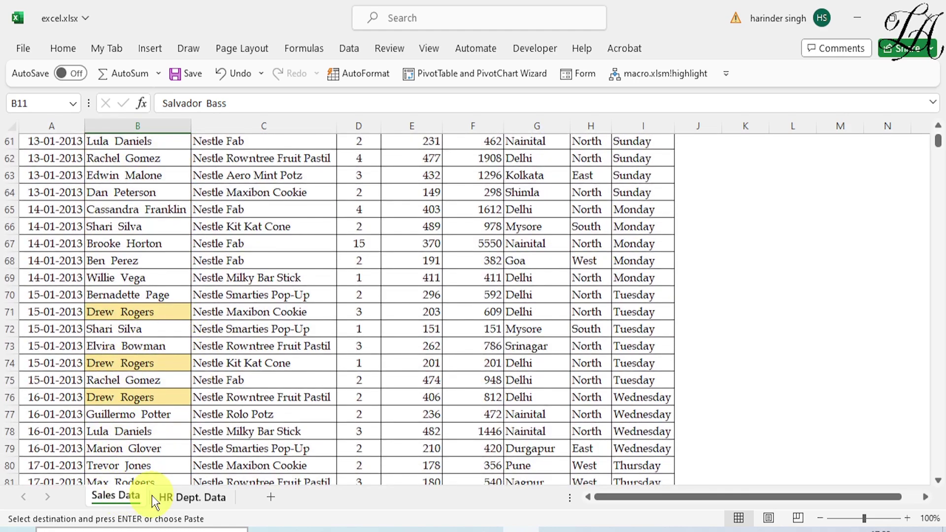
pyautogui.scroll(-3, 206, 429)
pyautogui.scroll(-3, 224, 429)
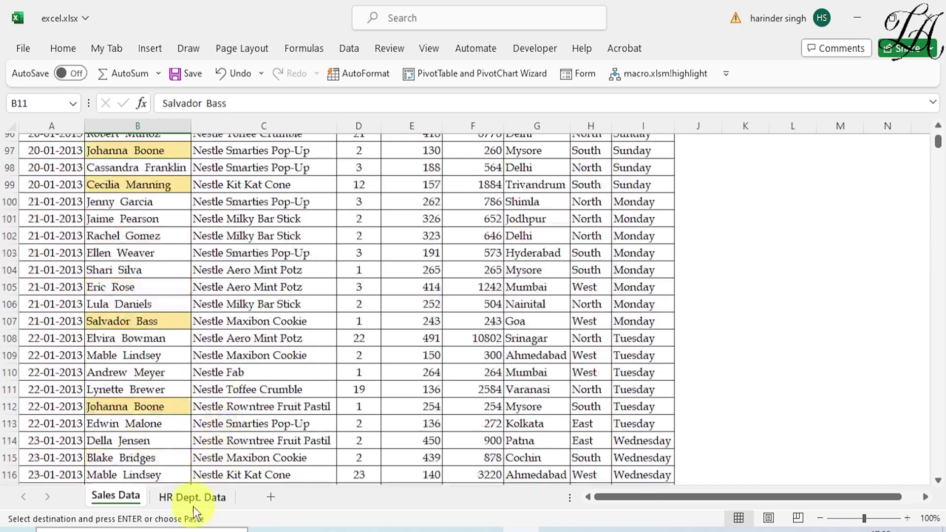
pyautogui.scroll(-5, 212, 432)
pyautogui.scroll(-1, 199, 417)
pyautogui.scroll(-4, 200, 418)
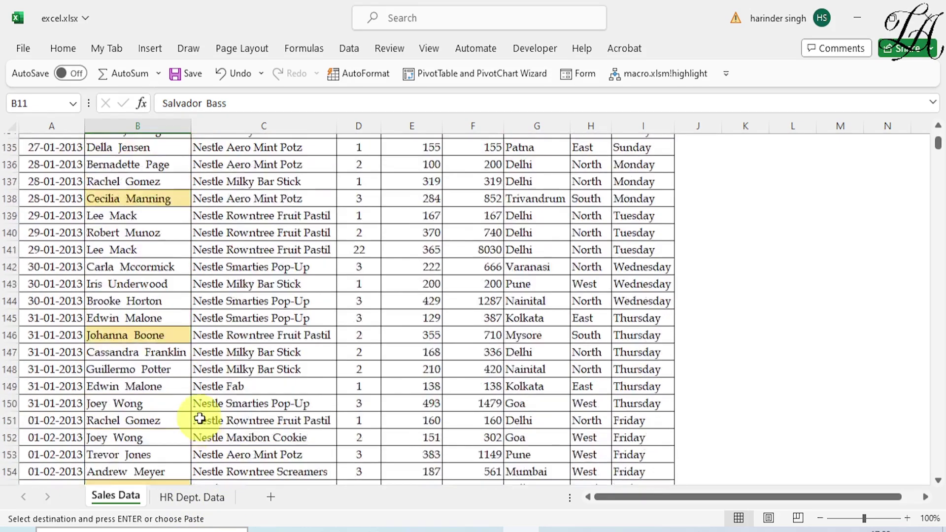
pyautogui.scroll(-4, 199, 417)
pyautogui.scroll(-4, 200, 418)
pyautogui.scroll(-5, 200, 418)
pyautogui.scroll(-3, 200, 418)
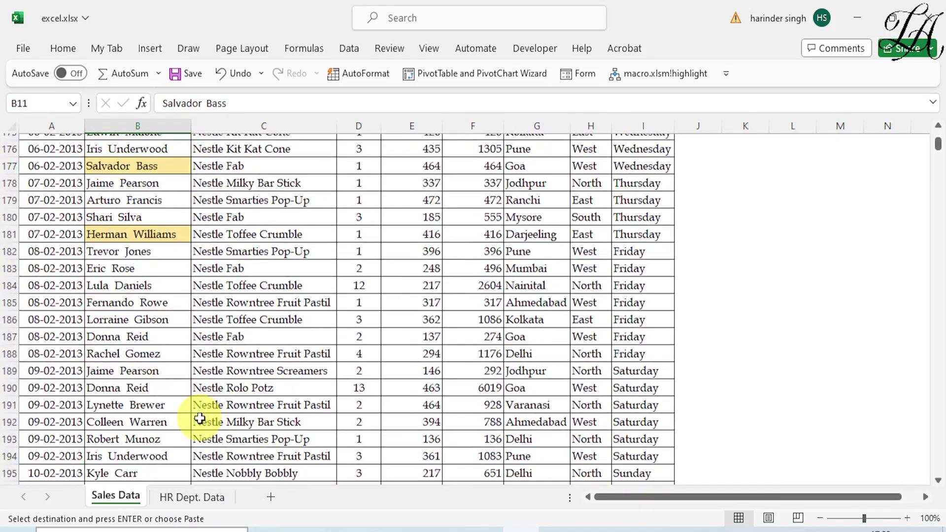
pyautogui.scroll(-2, 199, 418)
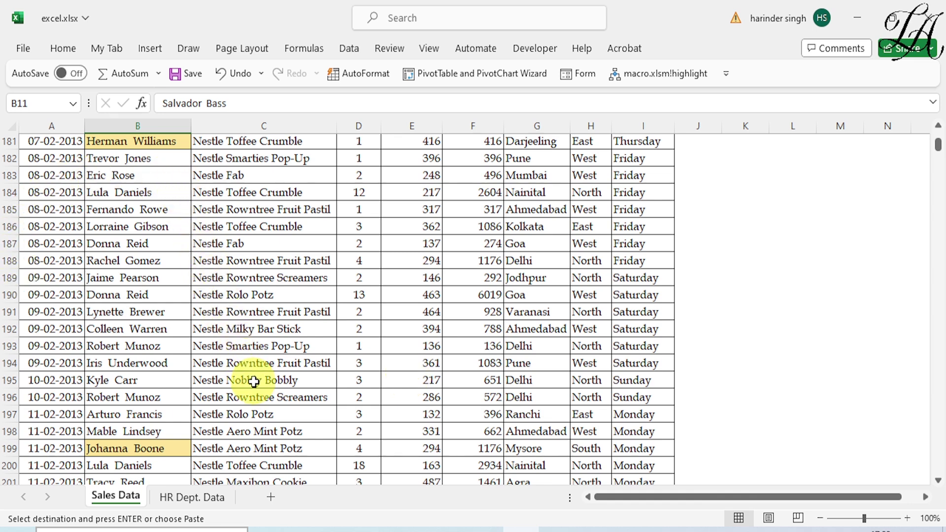
pyautogui.scroll(-3, 254, 382)
pyautogui.scroll(-3, 254, 382)
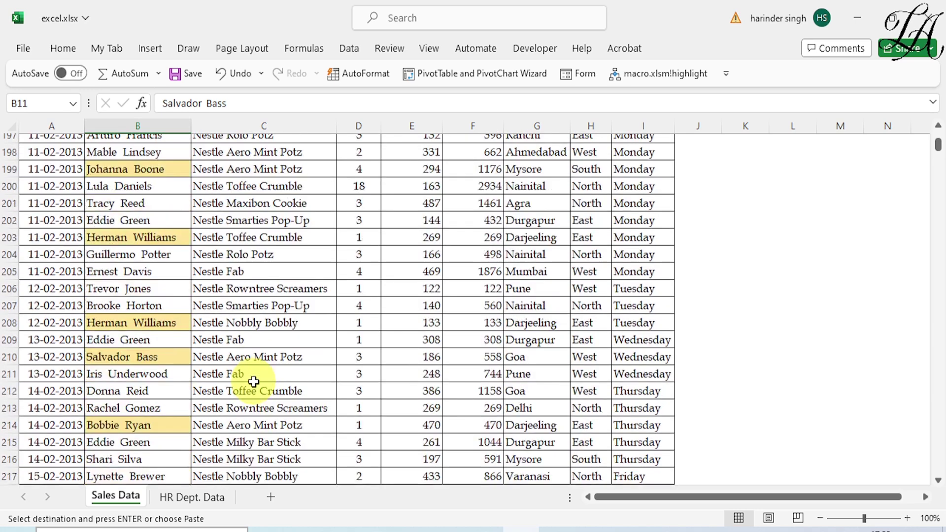
pyautogui.scroll(-1, 253, 382)
pyautogui.scroll(-2, 254, 382)
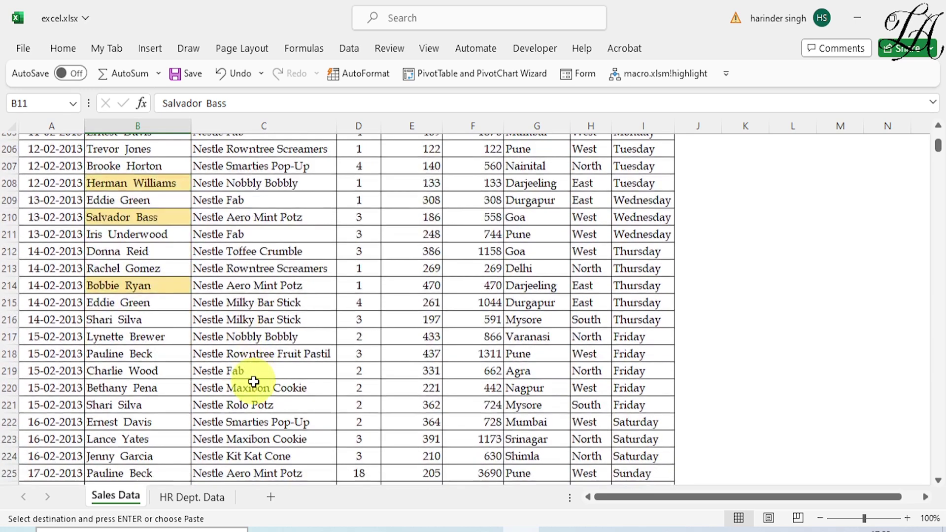
pyautogui.scroll(-1, 254, 382)
pyautogui.scroll(7, 378, 378)
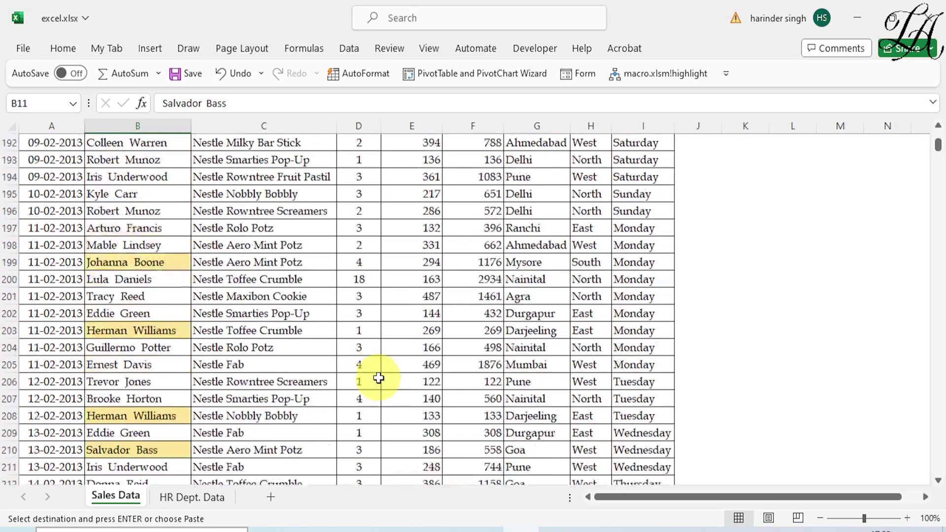
pyautogui.scroll(6, 379, 377)
pyautogui.scroll(14, 379, 377)
pyautogui.scroll(7, 379, 378)
pyautogui.scroll(5, 379, 377)
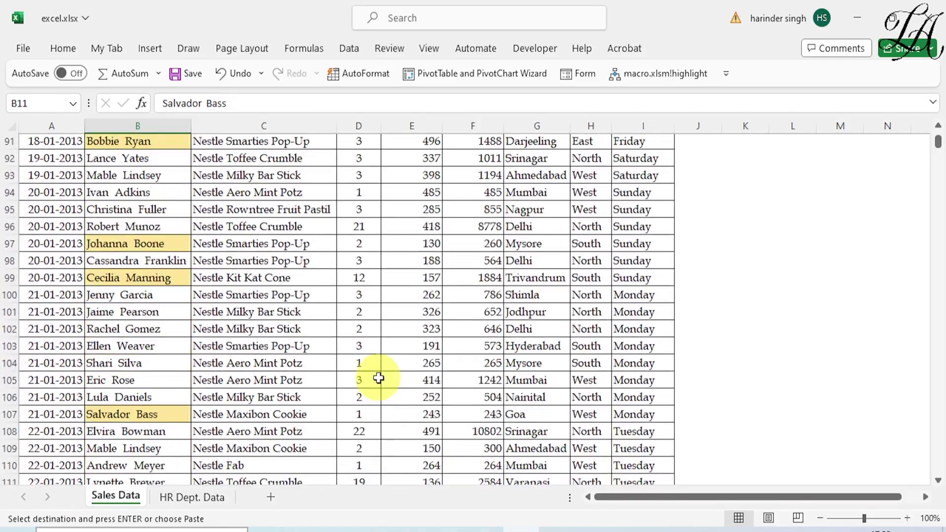